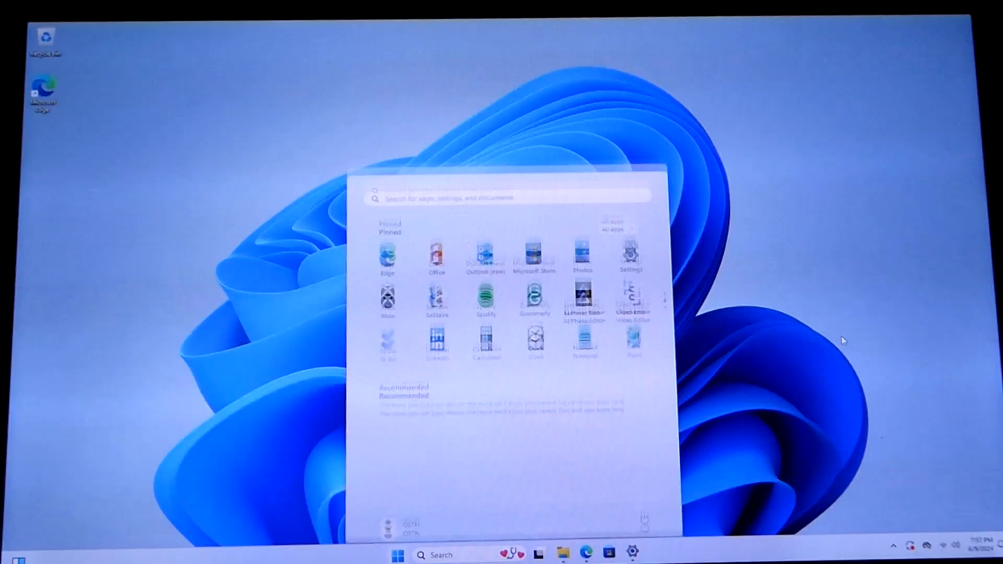
# Step: Dismiss Start and open This PC, showing Local Disk (C:) with 194 GB free of 222 GB
pyautogui.click(808, 328)
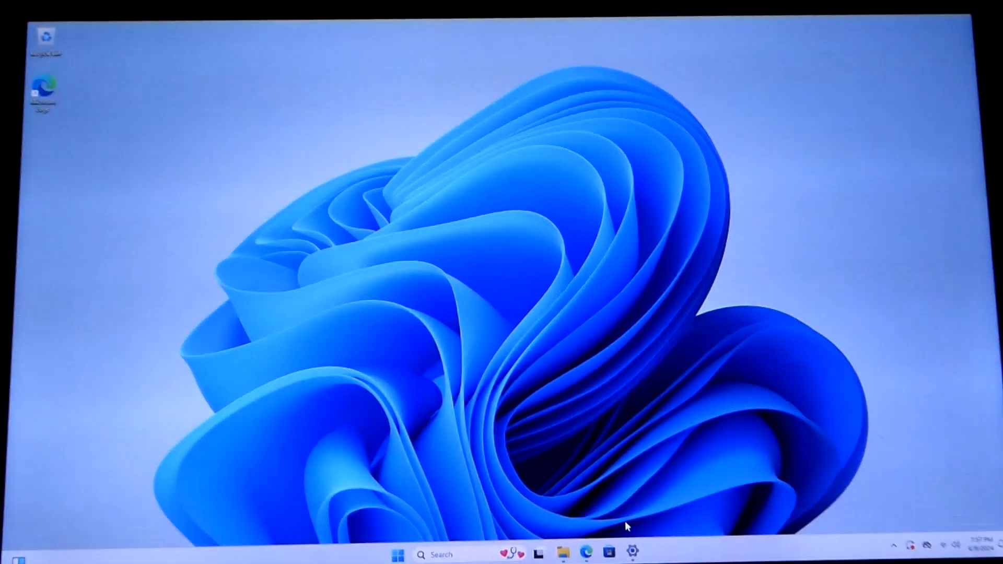
pyautogui.click(564, 553)
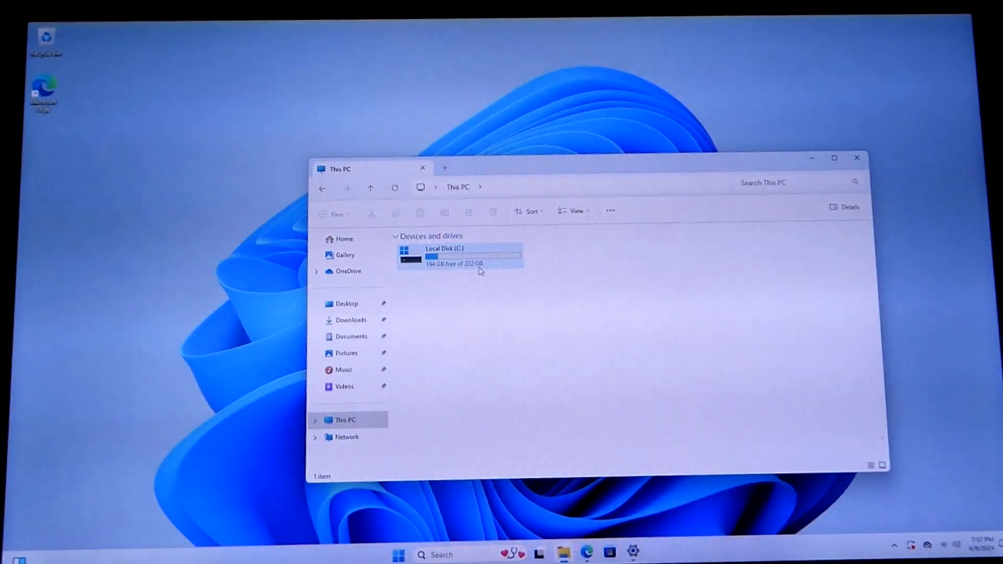
pyautogui.moveTo(695, 170); pyautogui.dragTo(770, 190)
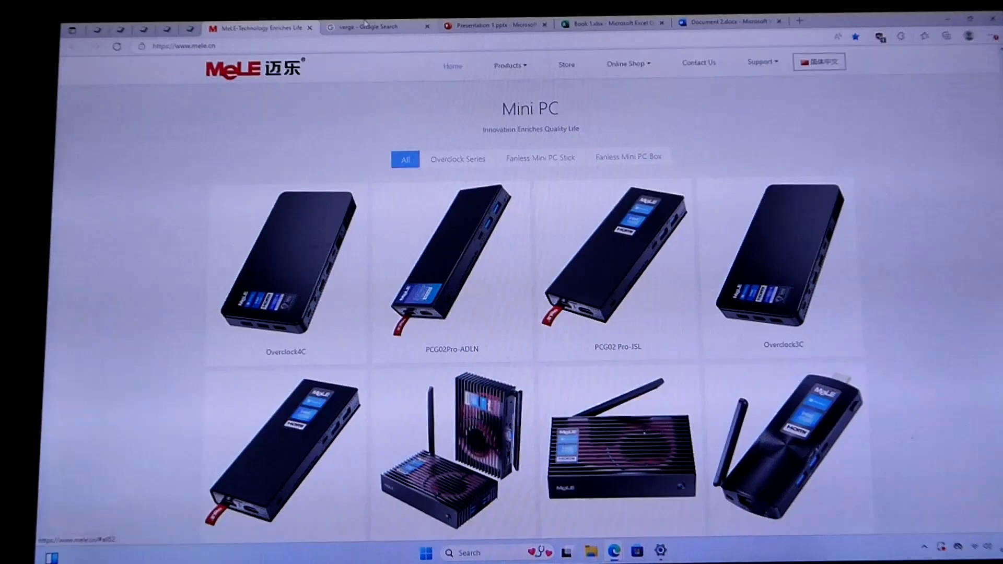
# Step: Open The Verge homepage from the Google results, briefly checking quick settings
pyautogui.click(192, 187)
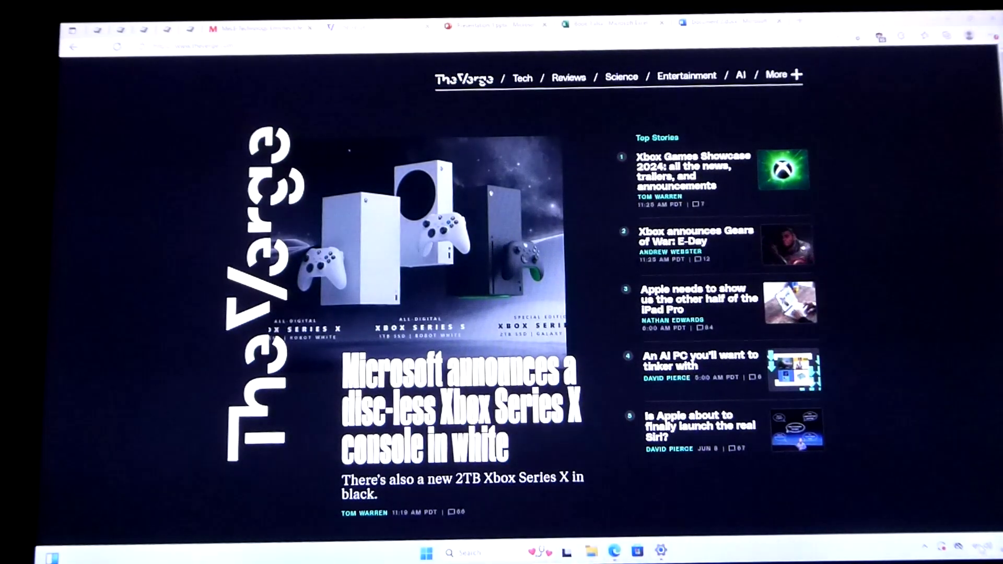
pyautogui.click(950, 547)
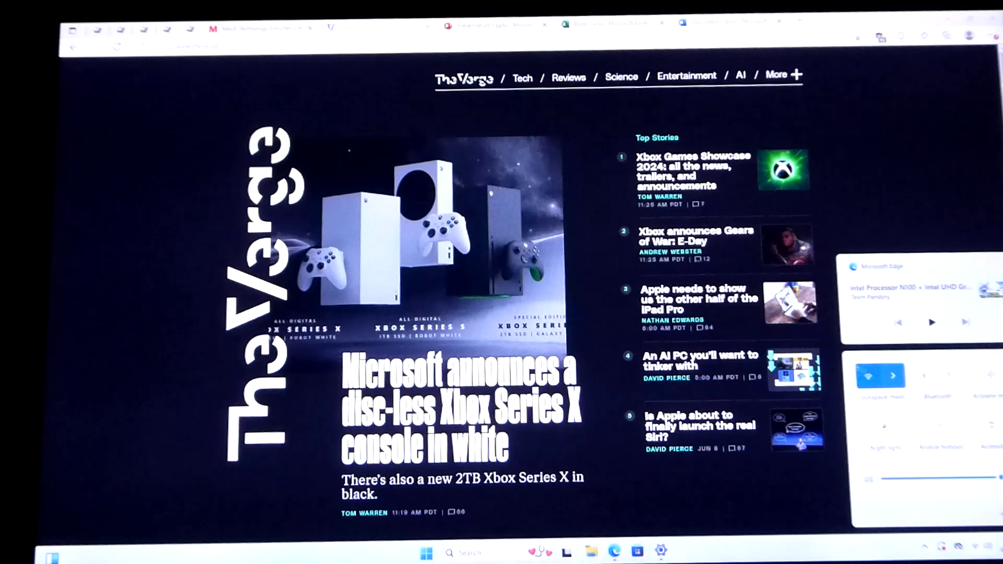
pyautogui.click(876, 171)
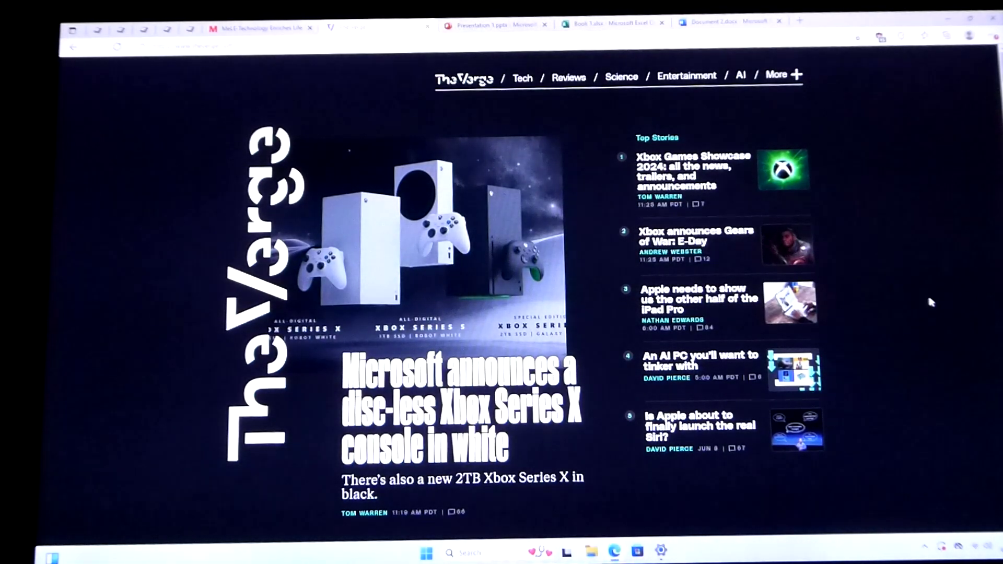
pyautogui.scroll(-3, 468, 427)
pyautogui.scroll(-2, 468, 428)
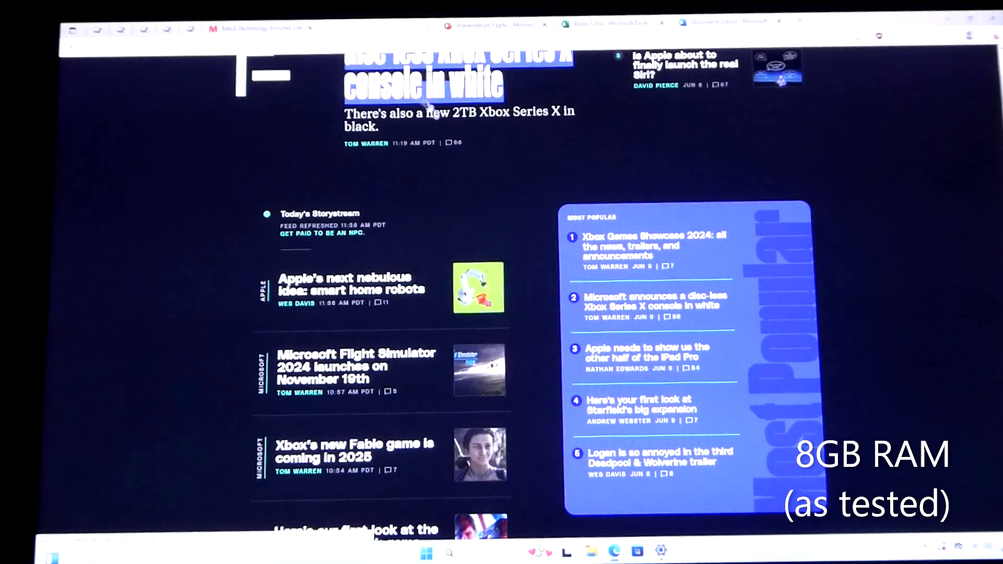
# Step: Read the disc-less white Xbox Series X article, return to the homepage, and open another story
pyautogui.click(524, 334)
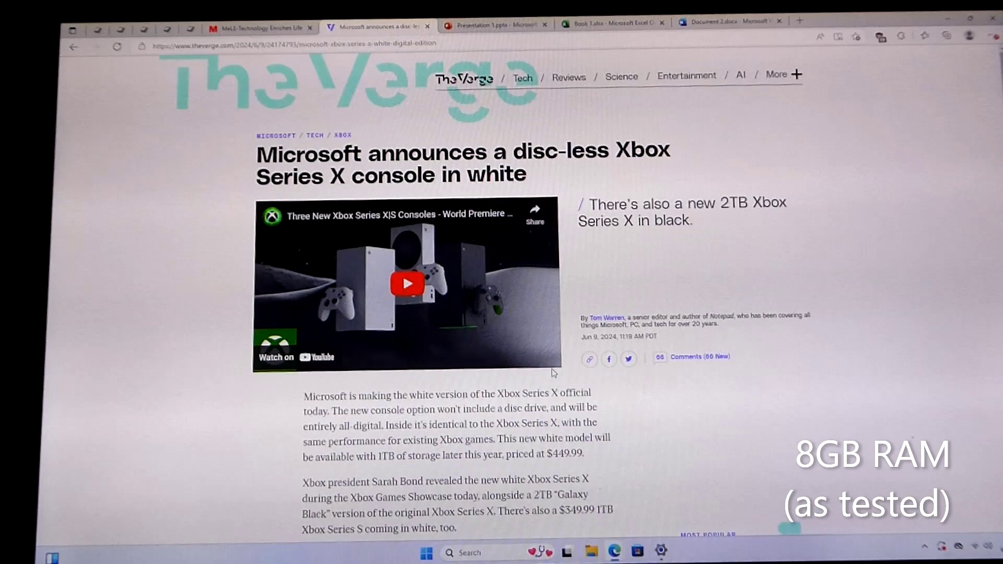
pyautogui.scroll(-3, 486, 387)
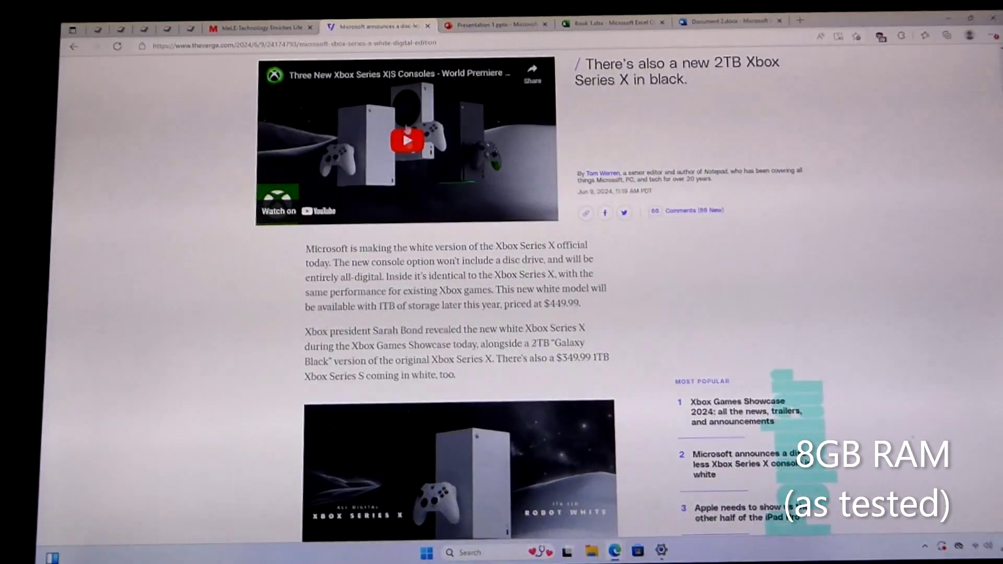
pyautogui.scroll(-4, 426, 466)
pyautogui.scroll(-5, 426, 466)
pyautogui.scroll(-5, 439, 439)
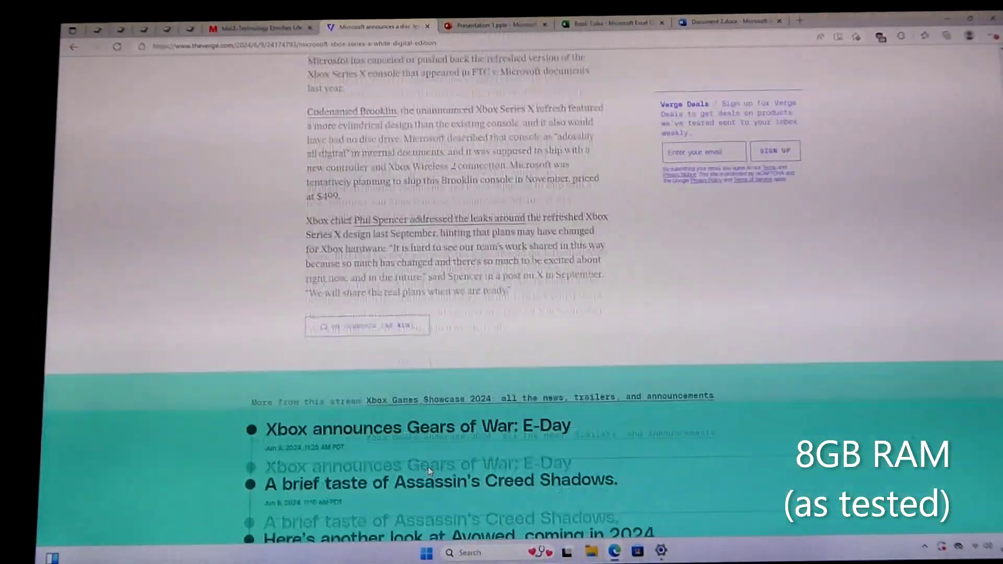
pyautogui.scroll(-3, 467, 407)
pyautogui.scroll(10, 467, 406)
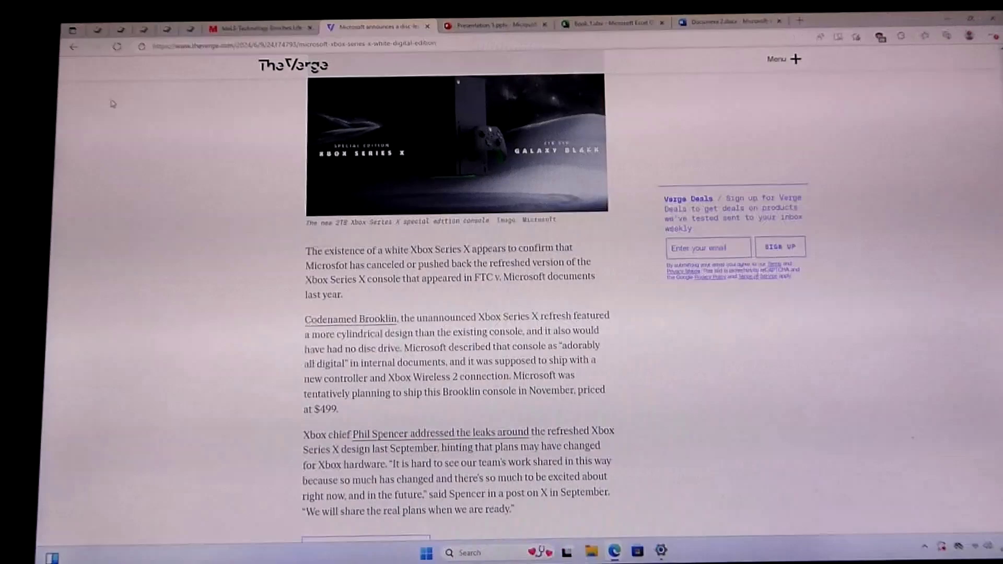
pyautogui.click(73, 46)
pyautogui.scroll(-5, 500, 220)
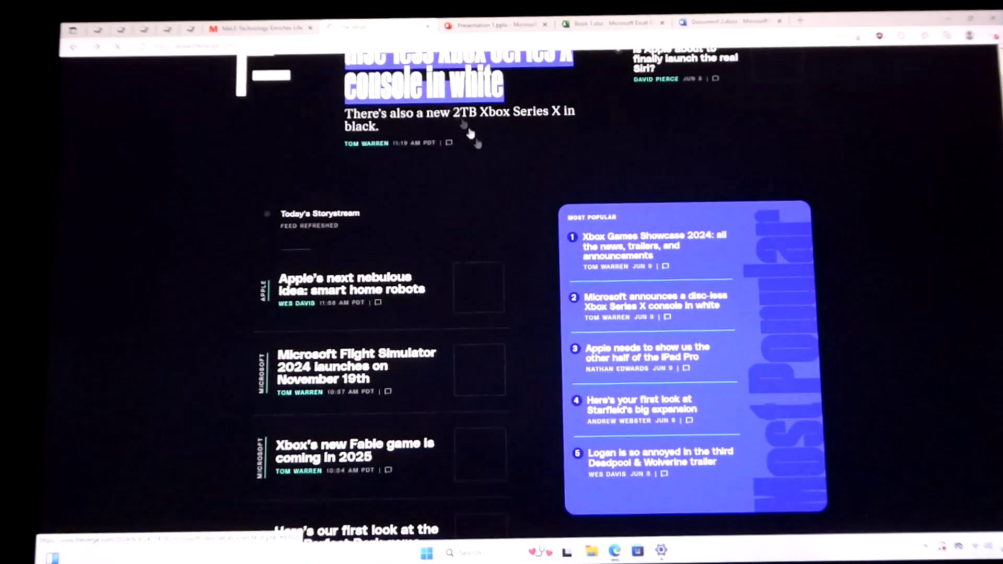
pyautogui.scroll(5, 498, 222)
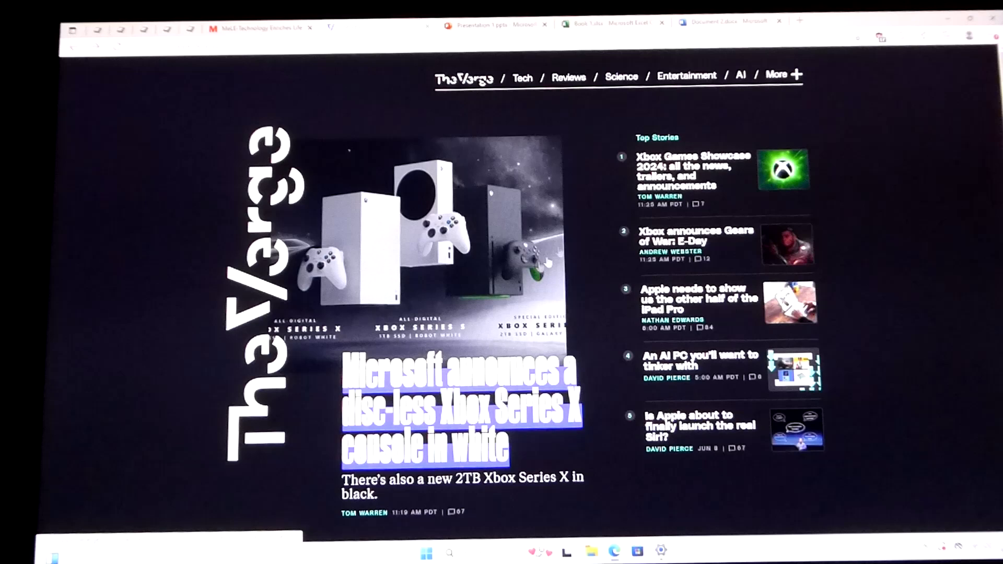
pyautogui.hotkey('ctrl', 'Tab')
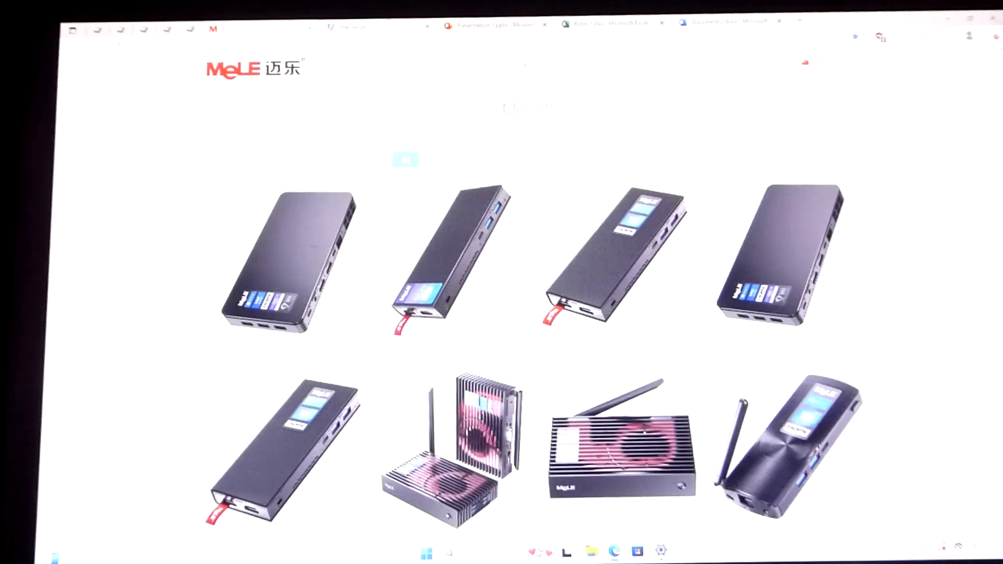
pyautogui.hotkey('ctrl', 'shift', 'Tab')
pyautogui.scroll(-5, 475, 284)
pyautogui.scroll(4, 475, 284)
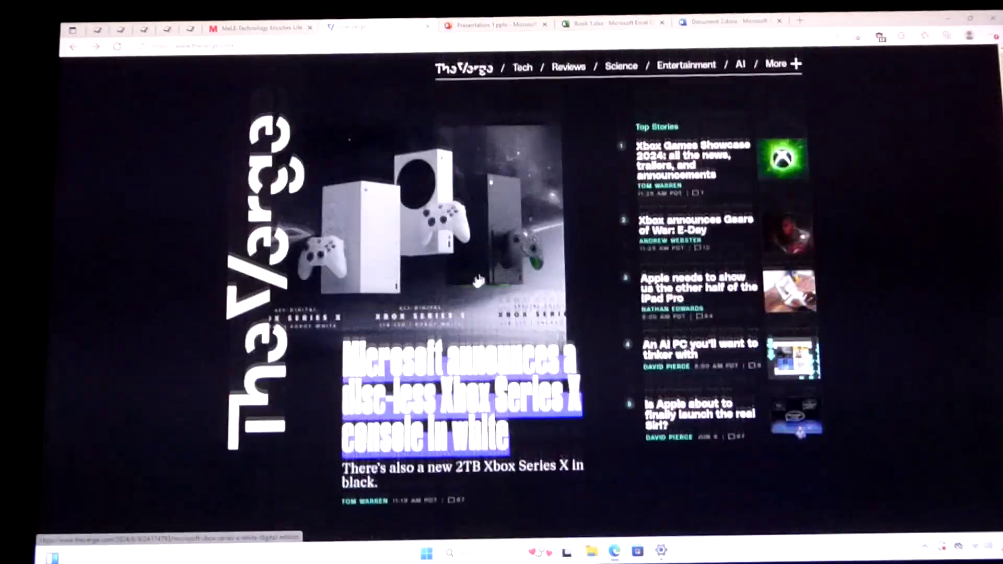
pyautogui.scroll(-1, 454, 241)
pyautogui.scroll(-5, 455, 242)
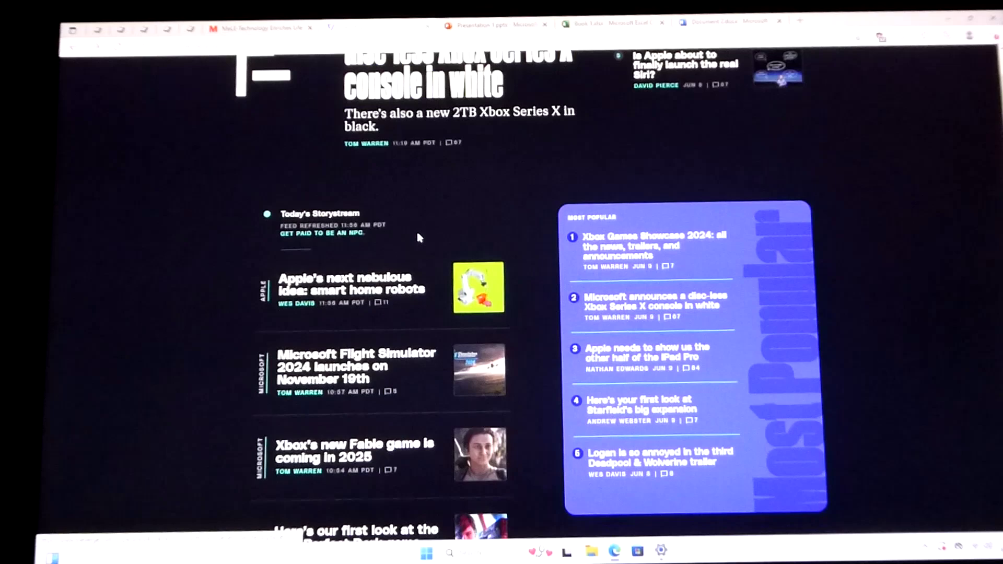
pyautogui.scroll(-4, 447, 251)
pyautogui.scroll(-5, 447, 251)
pyautogui.scroll(-4, 447, 251)
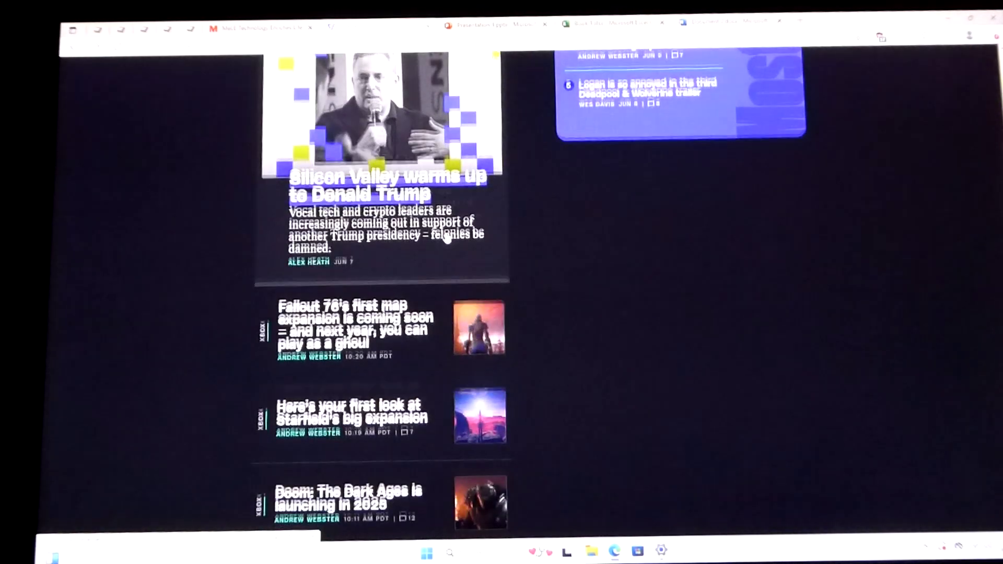
pyautogui.scroll(-3, 439, 236)
pyautogui.click(426, 210)
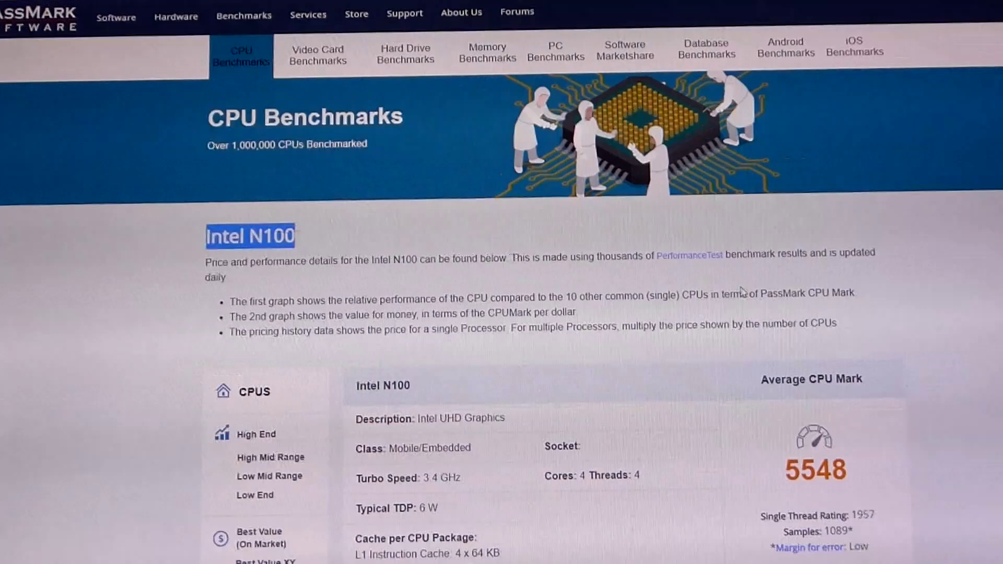
pyautogui.scroll(-1, 780, 311)
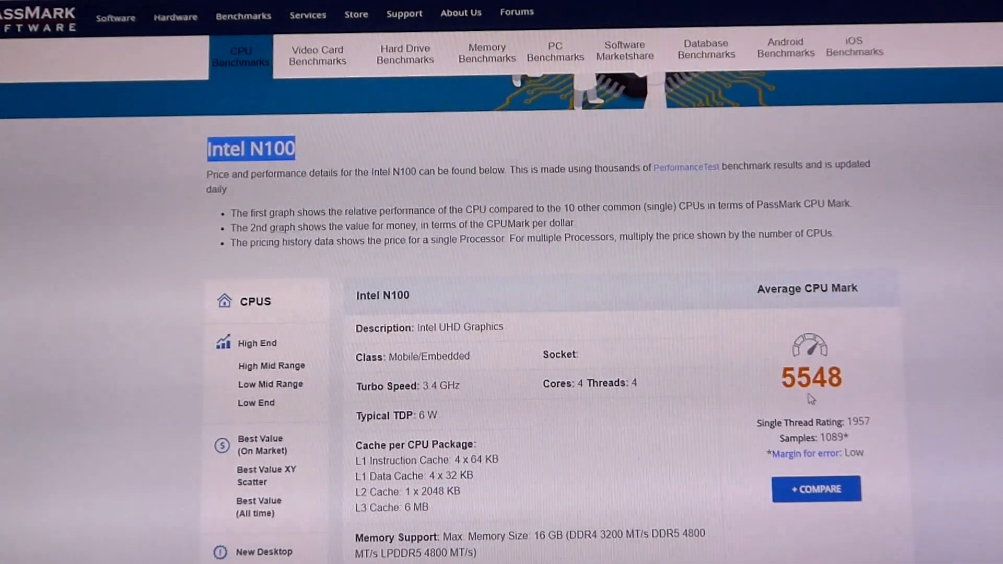
pyautogui.scroll(-3, 667, 369)
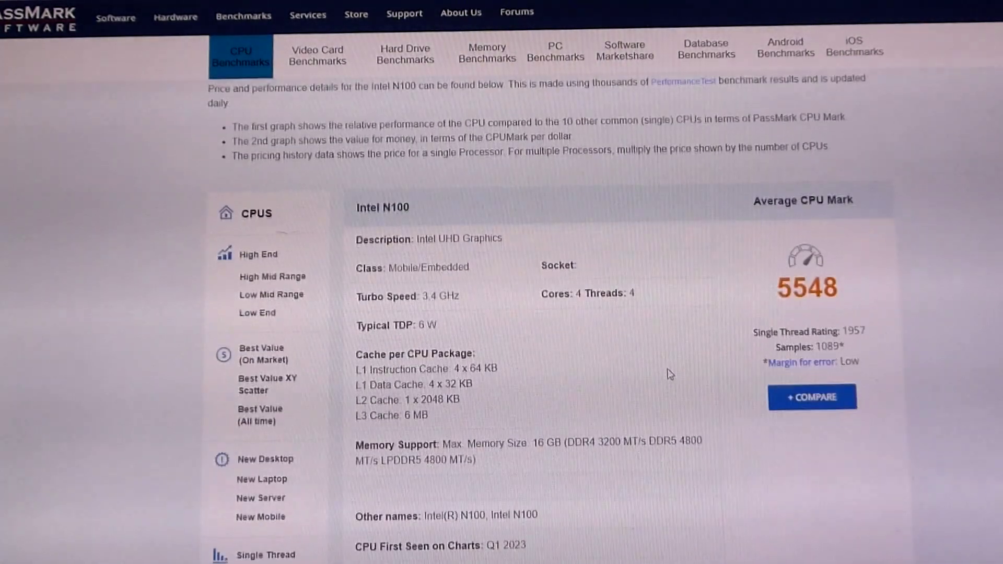
pyautogui.scroll(-2, 670, 372)
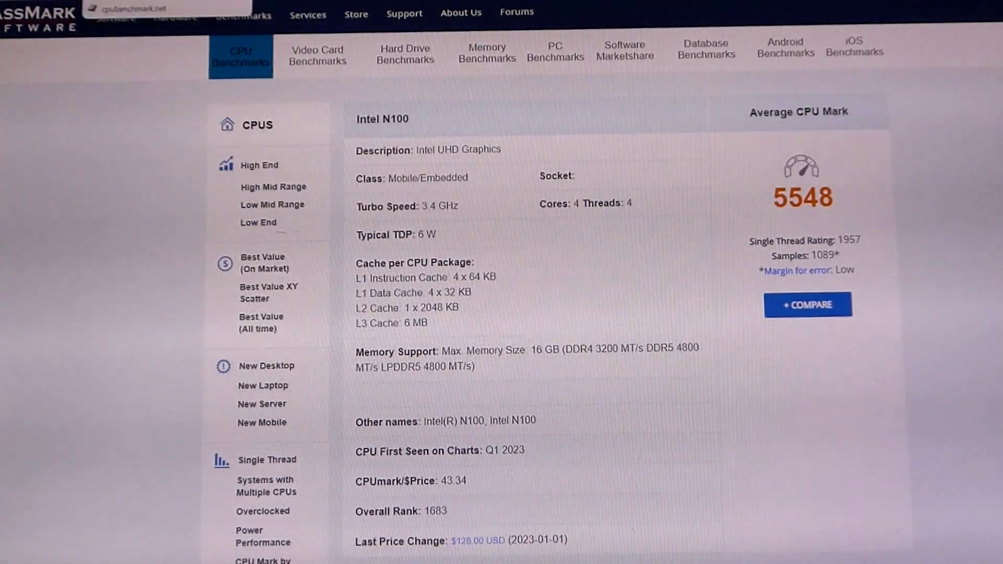
pyautogui.click(126, 8)
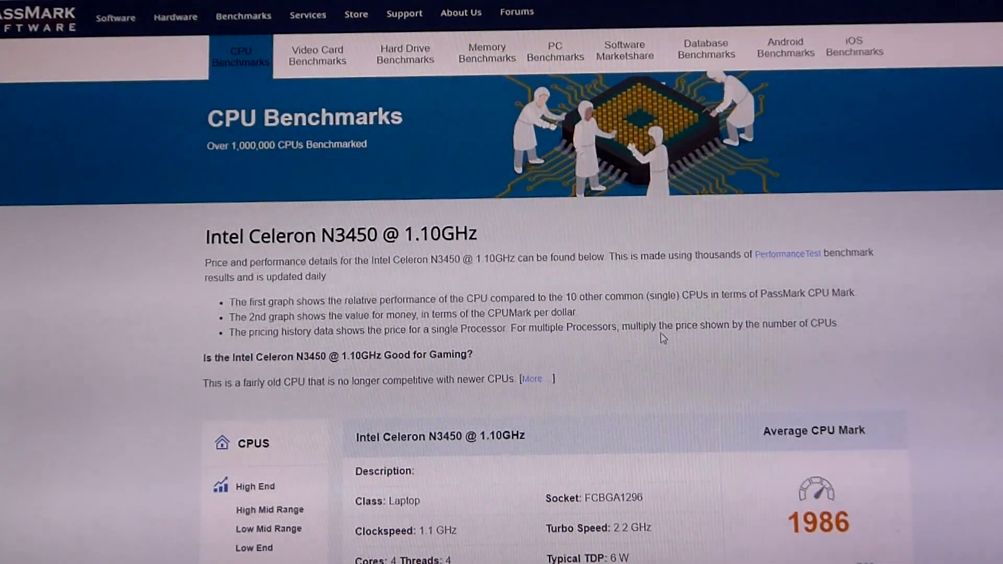
pyautogui.scroll(-3, 662, 337)
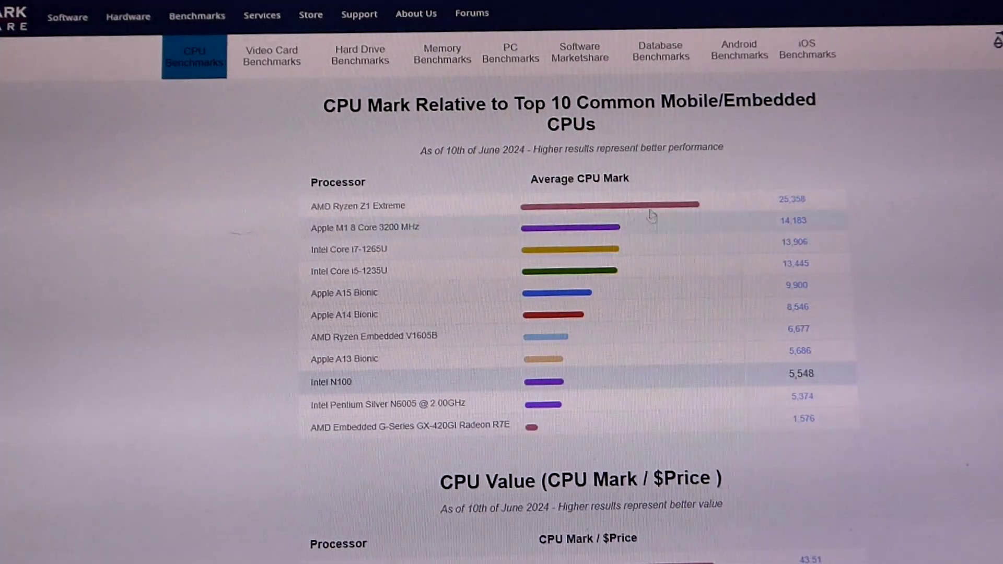
pyautogui.scroll(1, 653, 215)
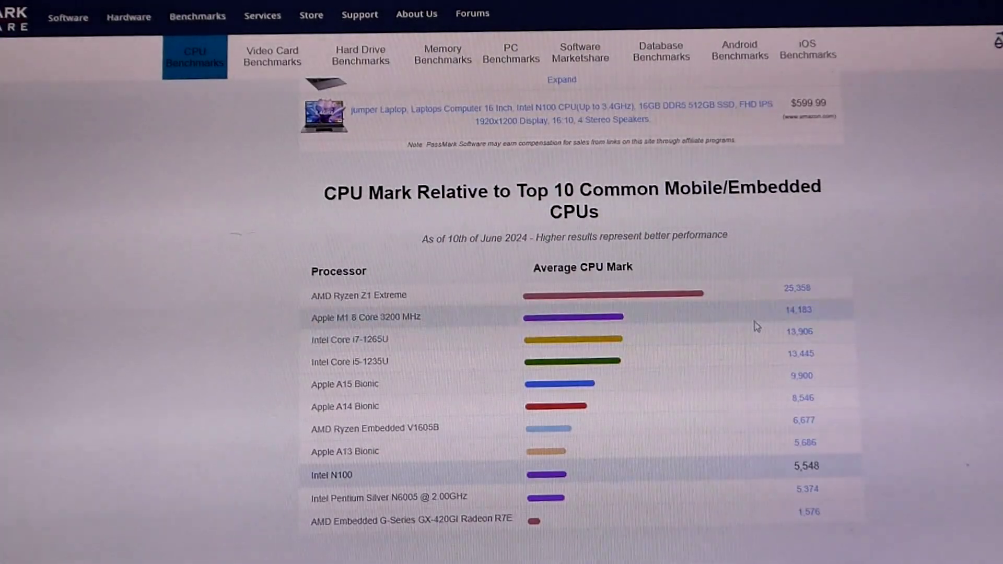
pyautogui.scroll(-5, 784, 454)
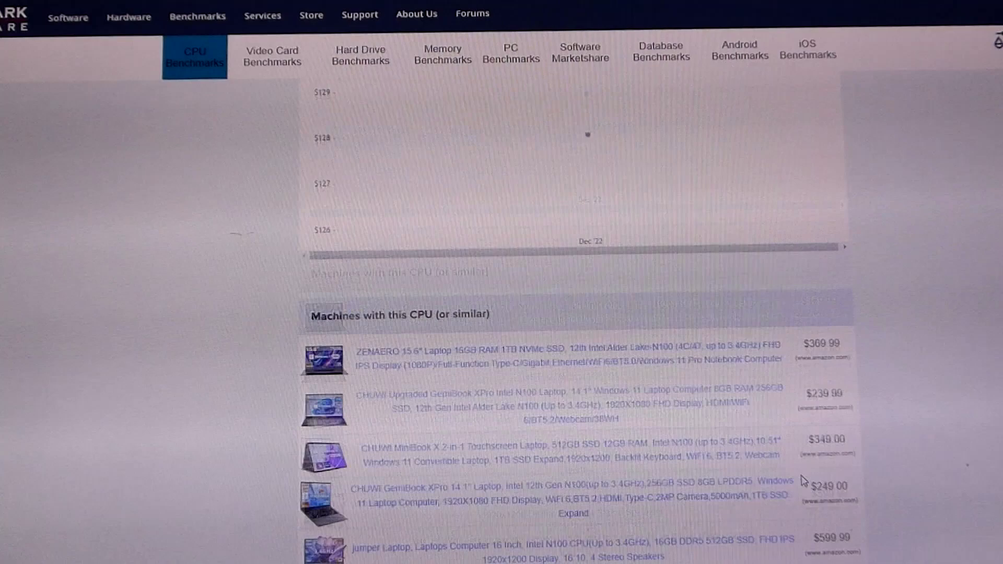
pyautogui.scroll(-5, 799, 478)
pyautogui.scroll(5, 803, 481)
pyautogui.scroll(5, 800, 474)
pyautogui.scroll(5, 796, 471)
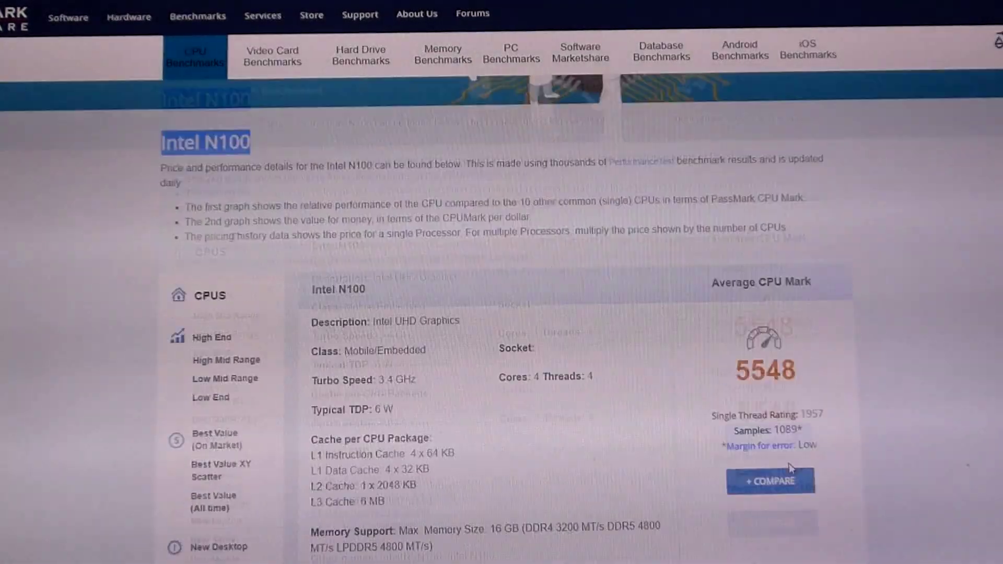
pyautogui.scroll(3, 792, 463)
pyautogui.scroll(-2, 793, 461)
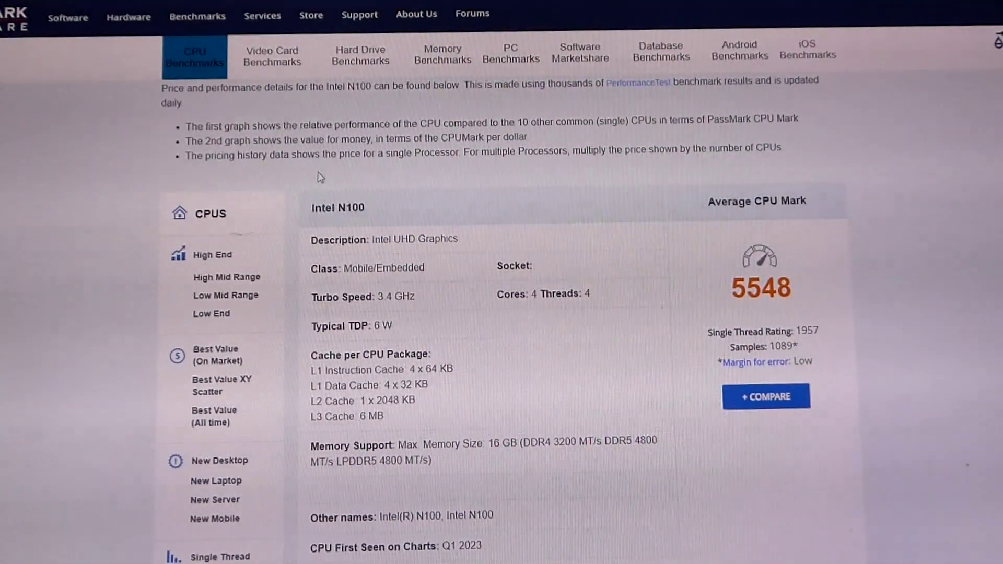
pyautogui.scroll(-4, 157, 147)
pyautogui.scroll(1, 811, 125)
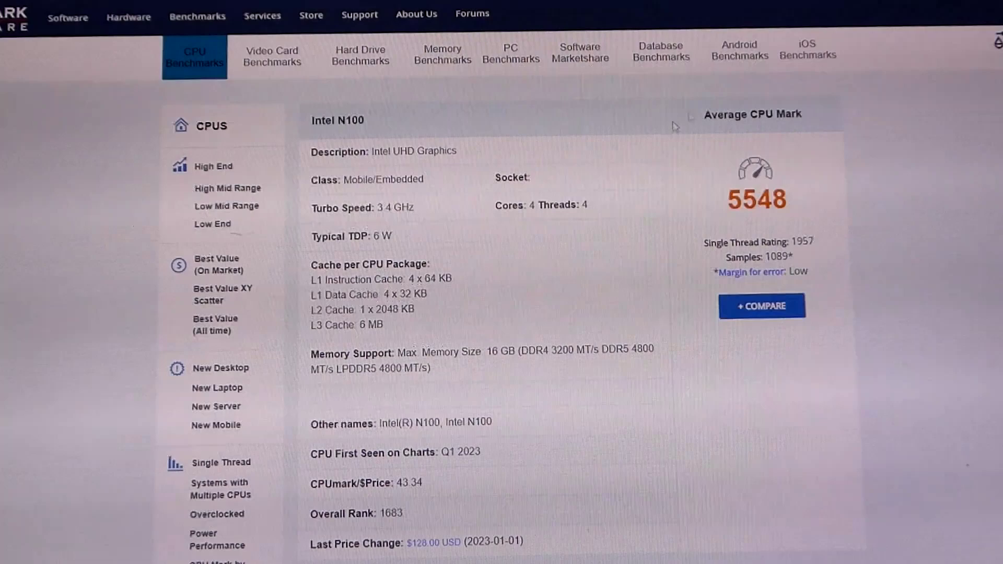
# Step: Return to the Intel N95 benchmark page showing its 5386 average CPU Mark
pyautogui.hotkey('ctrl', 'Tab')
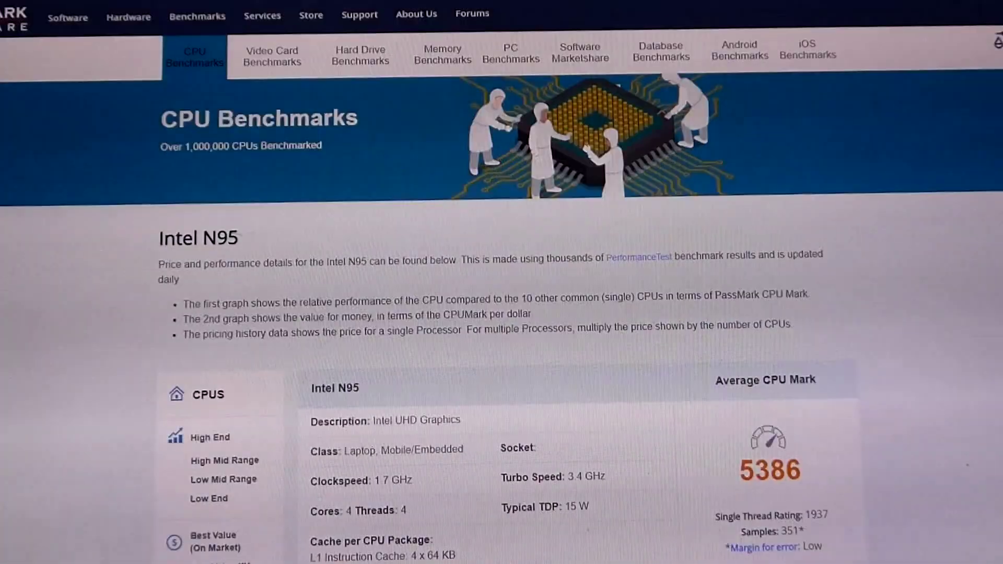
pyautogui.scroll(-3, 291, 228)
pyautogui.scroll(1, 392, 275)
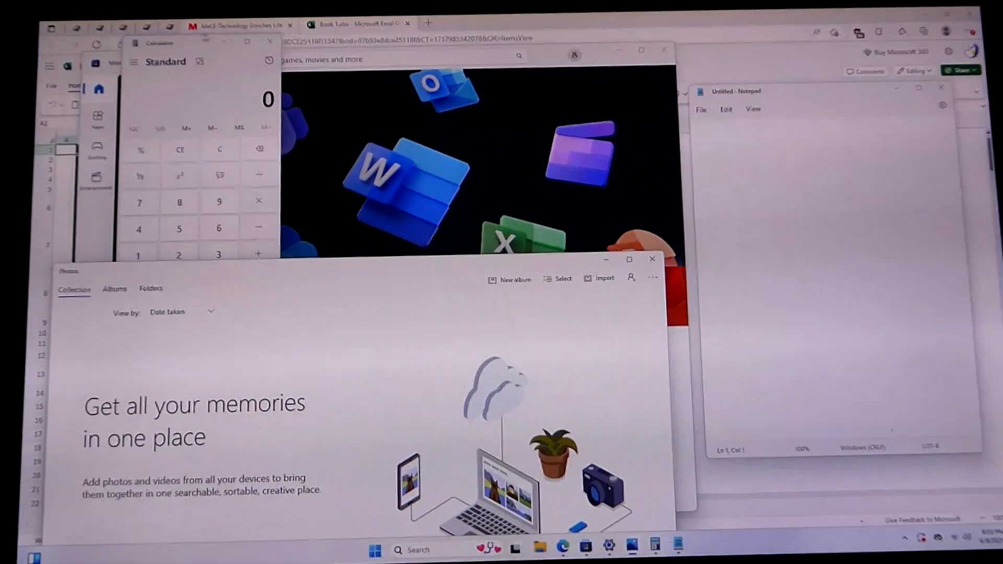
# Step: Close Calculator, move Photos aside and close it, then close the Microsoft Store
pyautogui.click(269, 42)
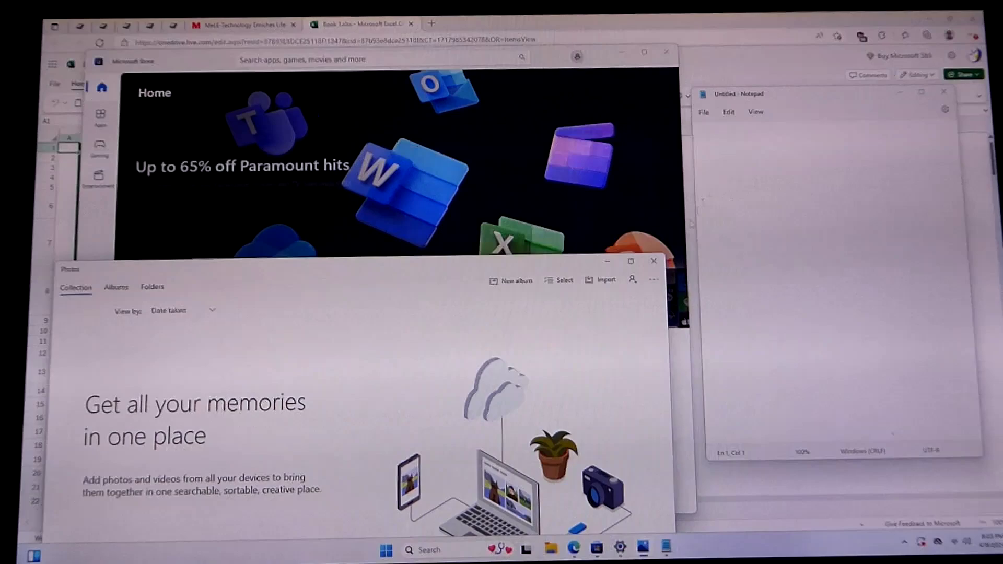
pyautogui.moveTo(569, 259); pyautogui.dragTo(845, 55)
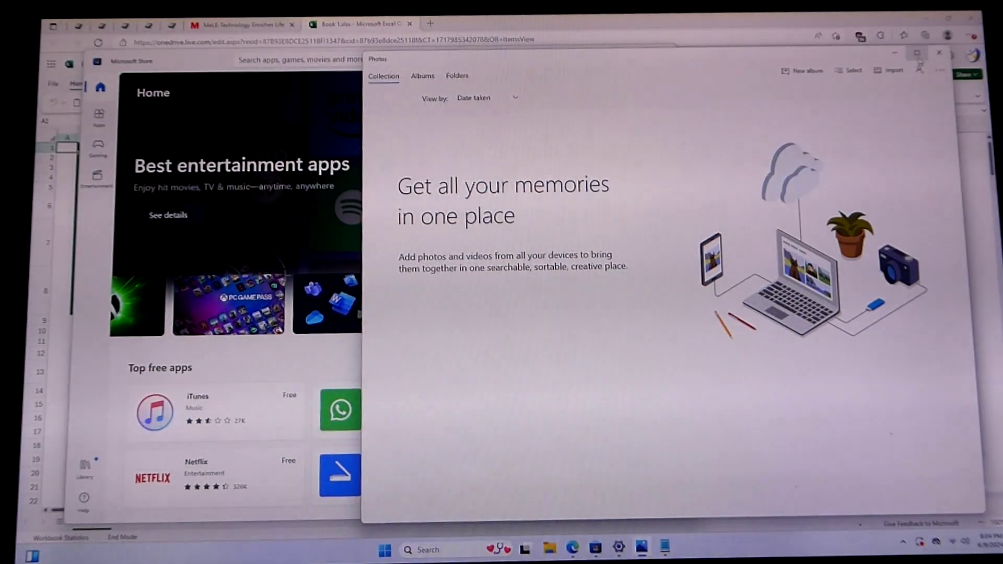
pyautogui.click(938, 53)
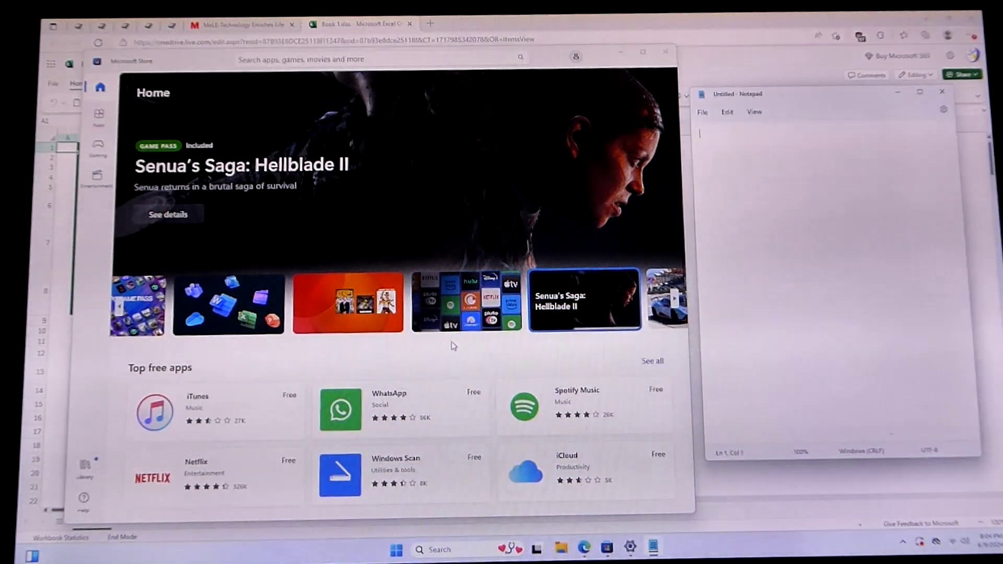
pyautogui.scroll(-5, 358, 318)
pyautogui.scroll(5, 358, 318)
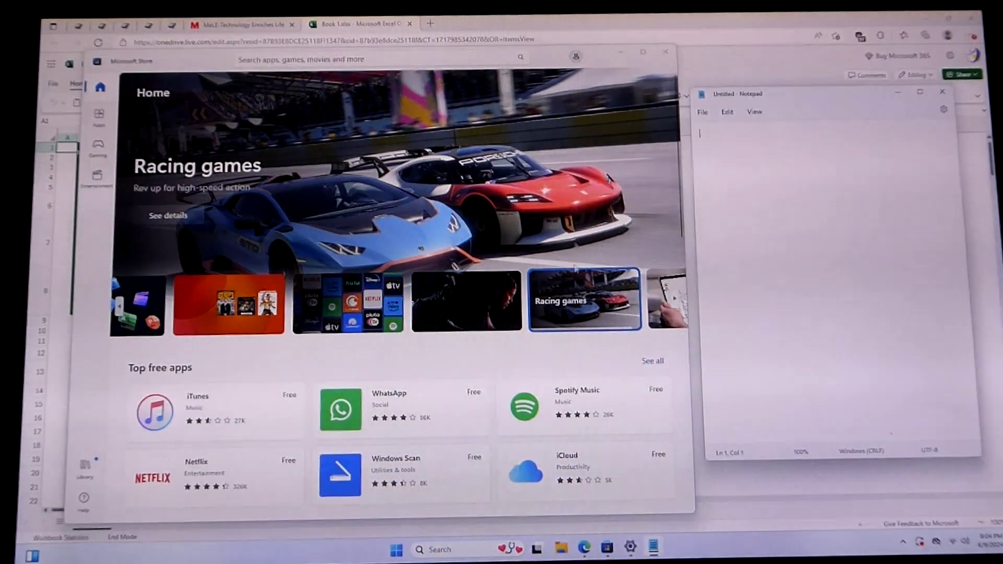
pyautogui.click(664, 53)
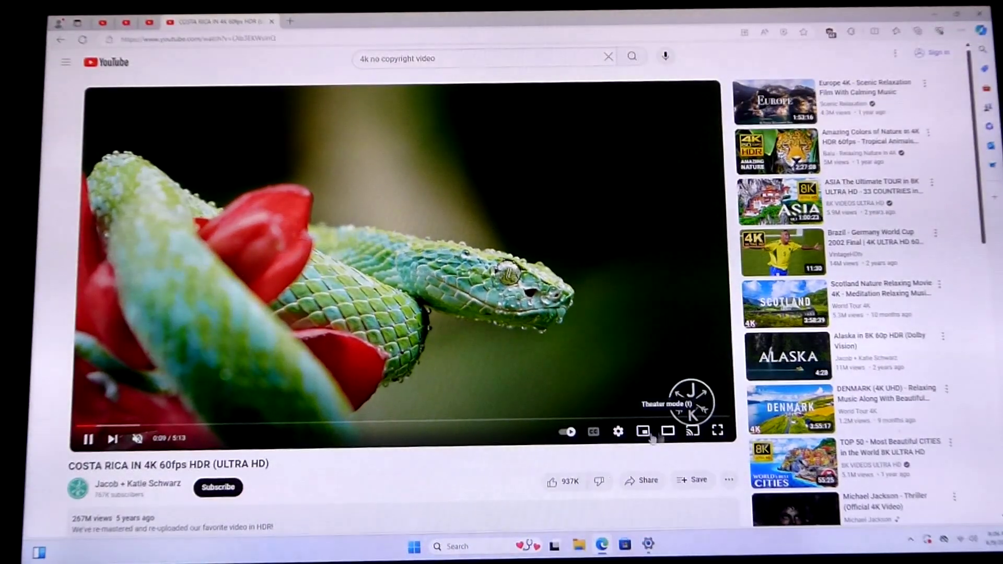
# Step: Set the Costa Rica video's quality to 1080p60
pyautogui.click(618, 431)
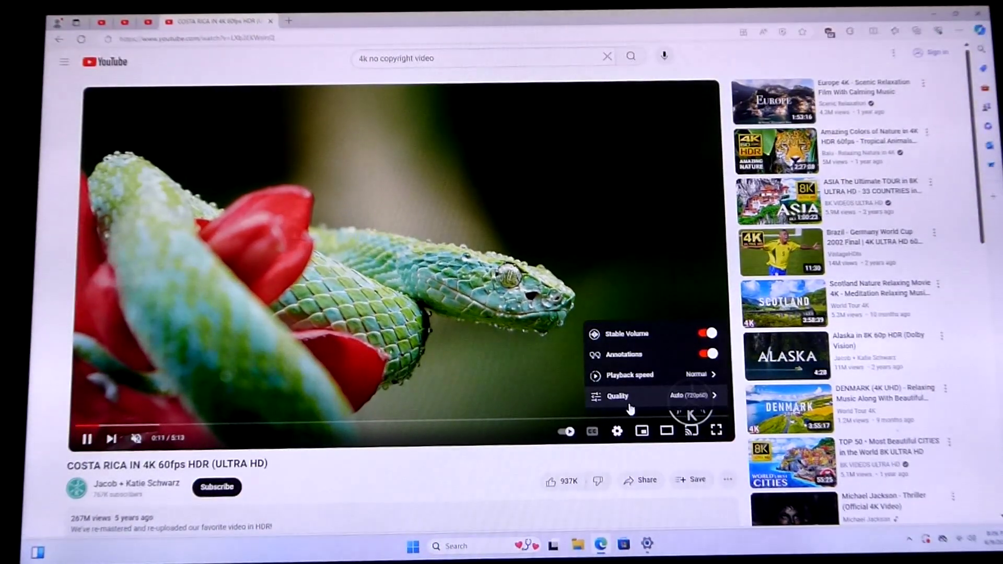
pyautogui.click(628, 396)
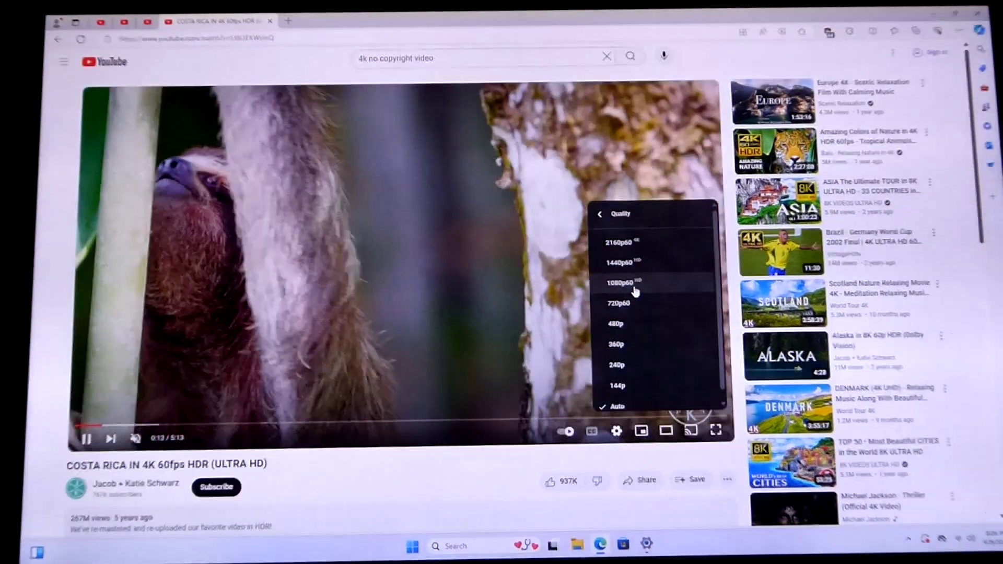
pyautogui.click(624, 283)
# Step: Show Stats for nerds, go fullscreen, skip ahead, and reopen the player's options menu
pyautogui.rightClick(454, 285)
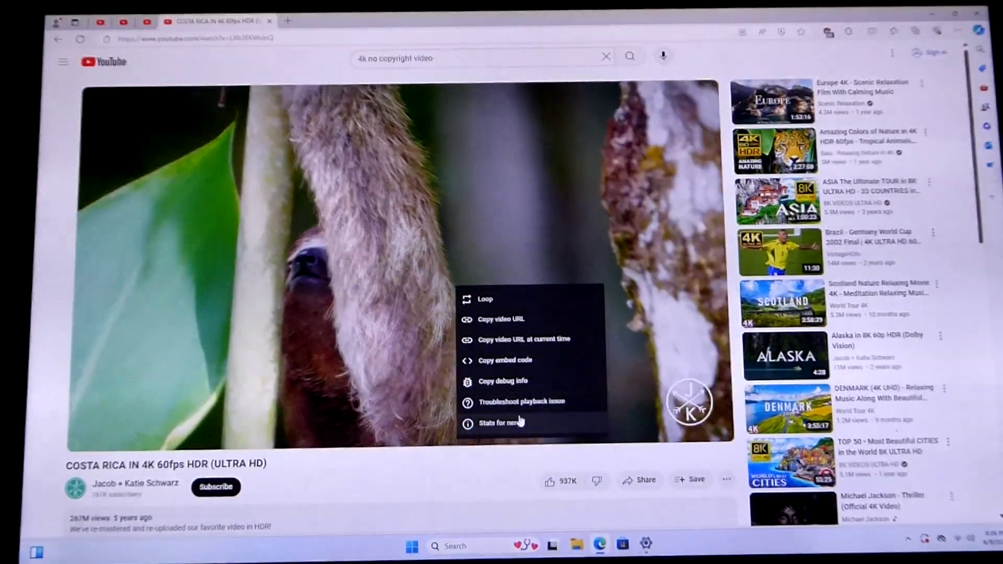
pyautogui.click(479, 416)
pyautogui.doubleClick(404, 264)
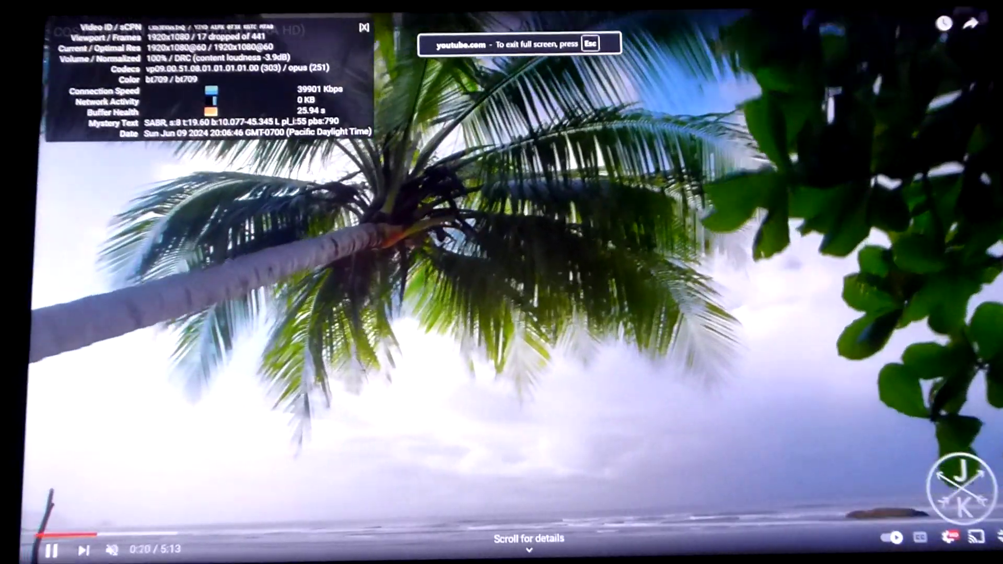
pyautogui.press('l')
pyautogui.press('l')
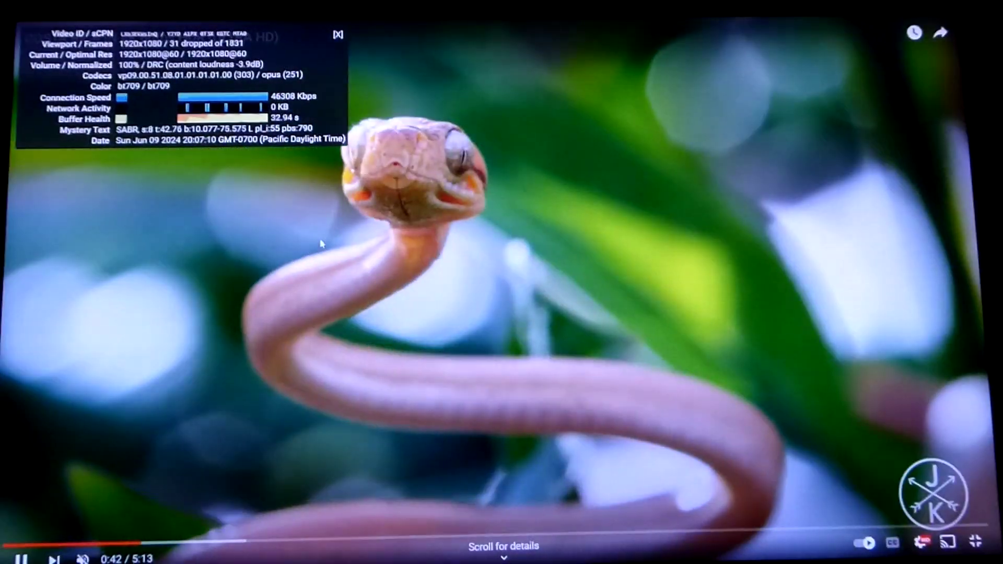
pyautogui.rightClick(325, 242)
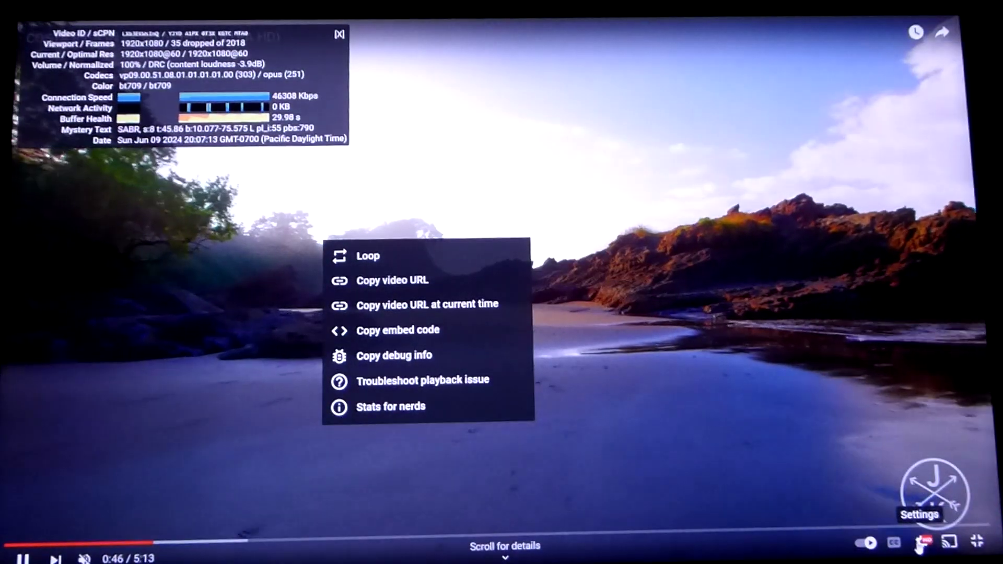
# Step: Set quality to 2160p60 4K, skip ahead, and exit fullscreen with Esc
pyautogui.click(919, 543)
pyautogui.click(888, 500)
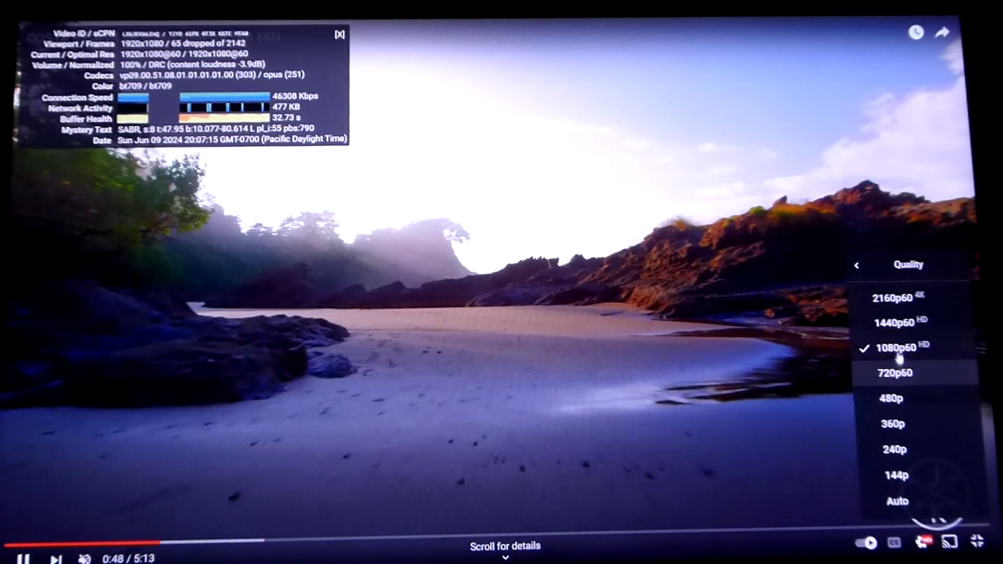
pyautogui.click(891, 231)
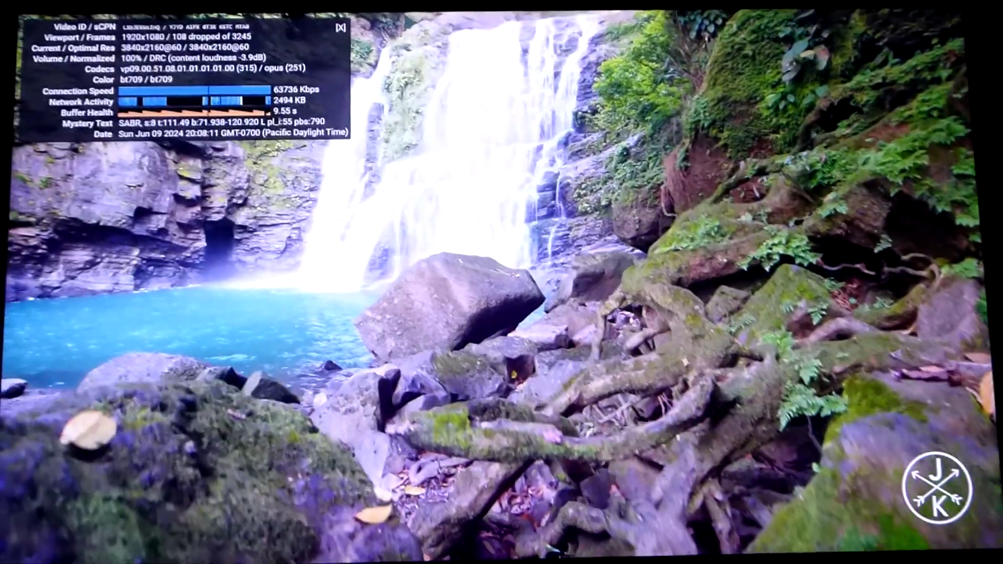
pyautogui.press('Right')
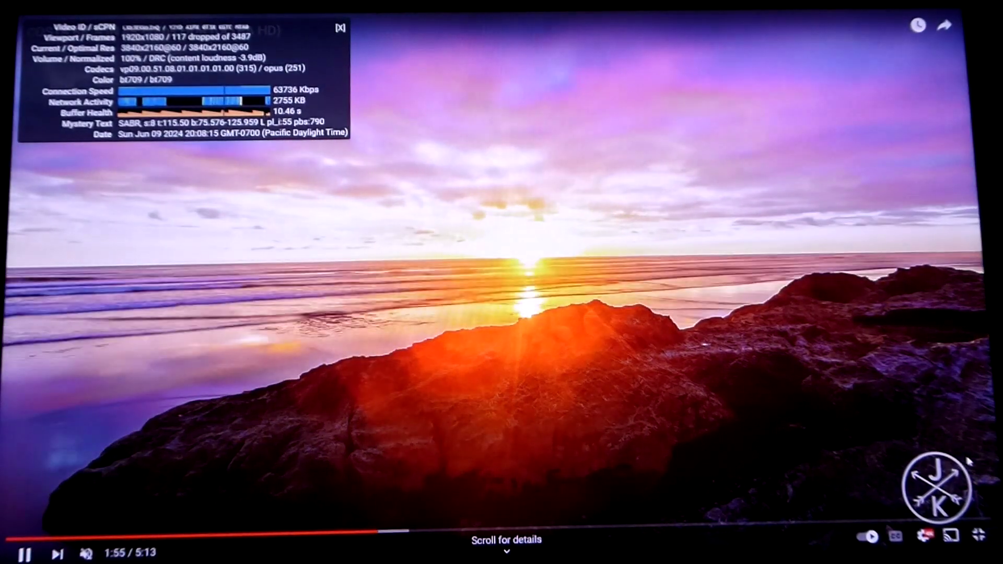
pyautogui.press('Escape')
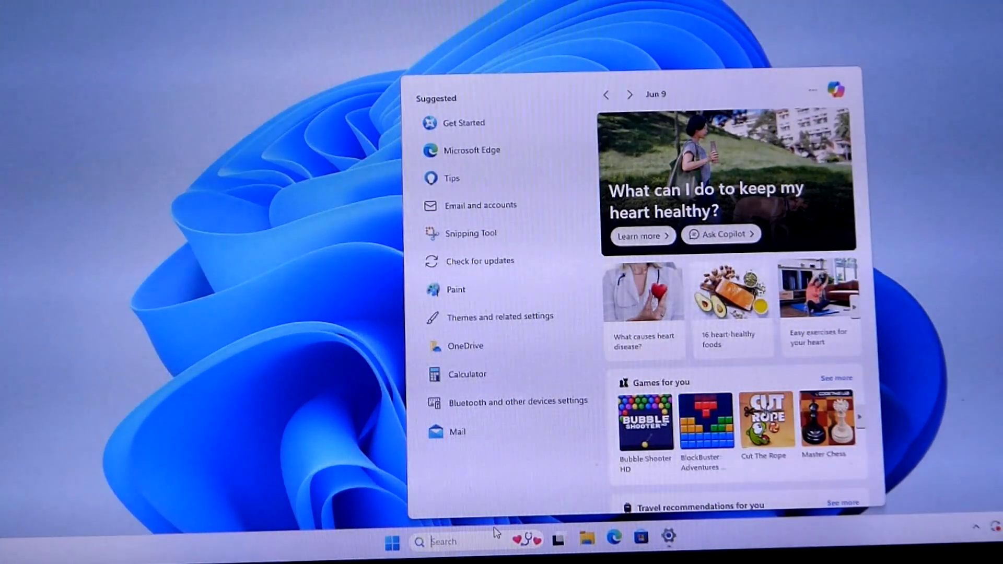
# Step: Show the Wi-Fi, Bluetooth and night light quick settings with Win+A
pyautogui.press('super+a')
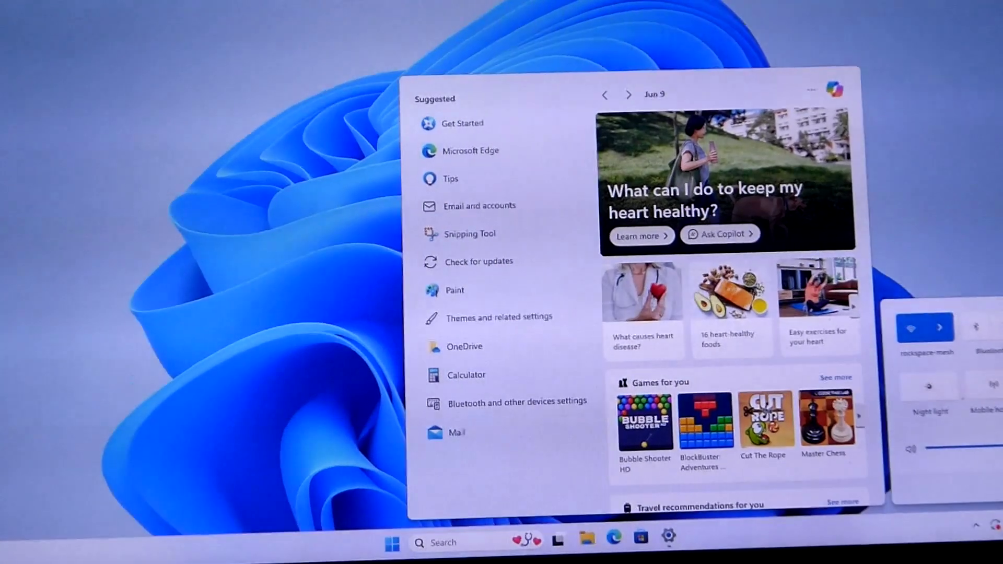